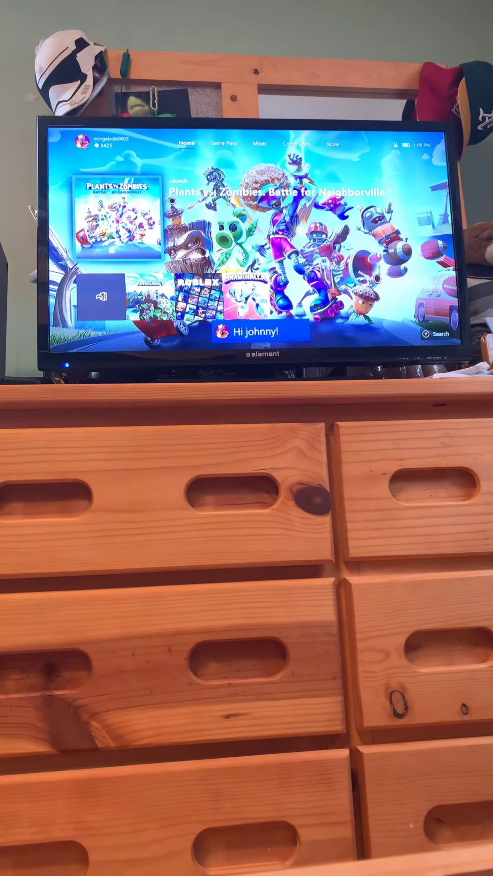
pyautogui.press('Down')
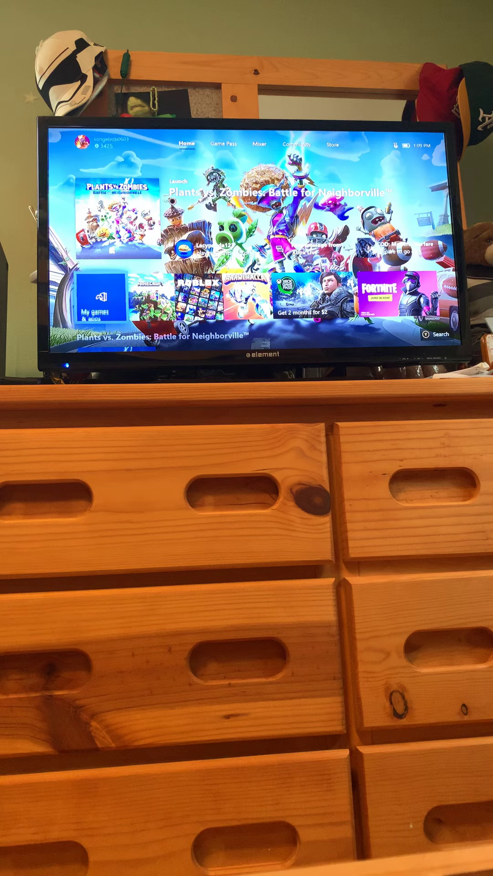
pyautogui.press('Right')
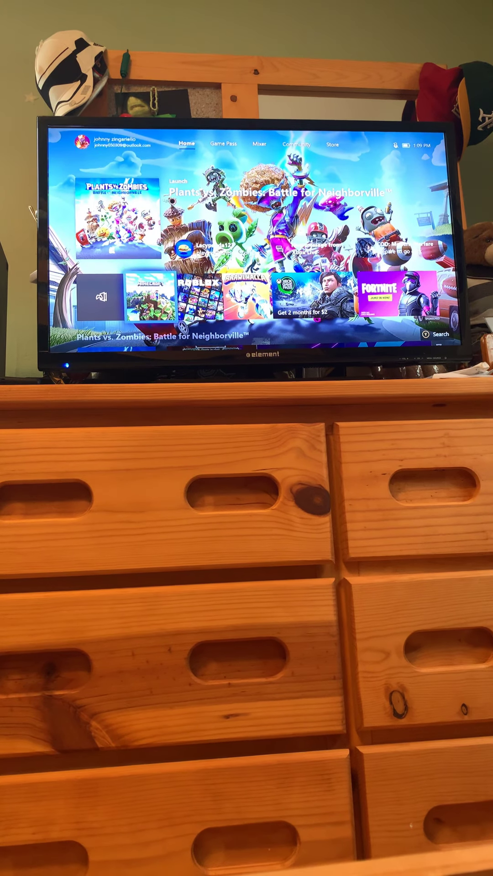
pyautogui.press('Return')
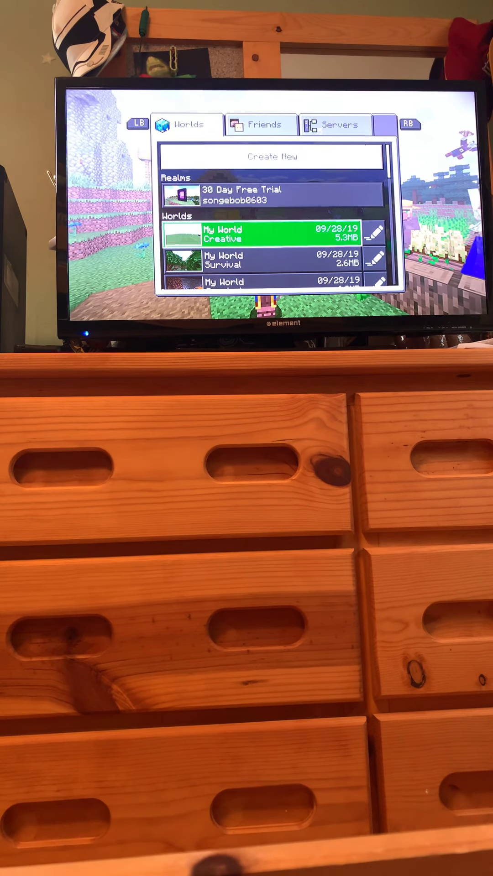
pyautogui.press('Return')
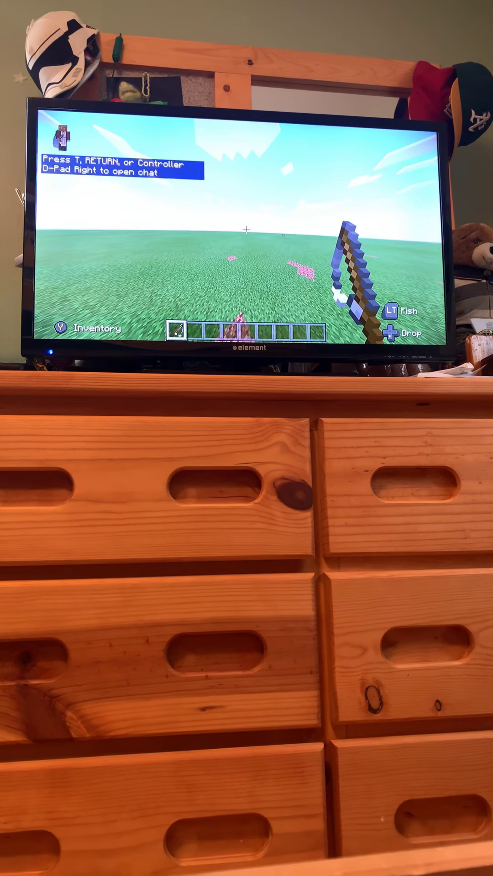
pyautogui.press('e')
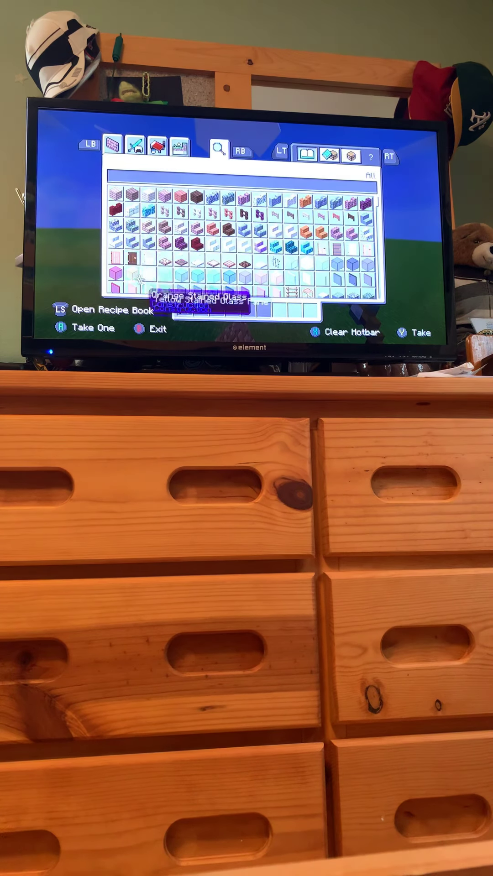
pyautogui.press('e')
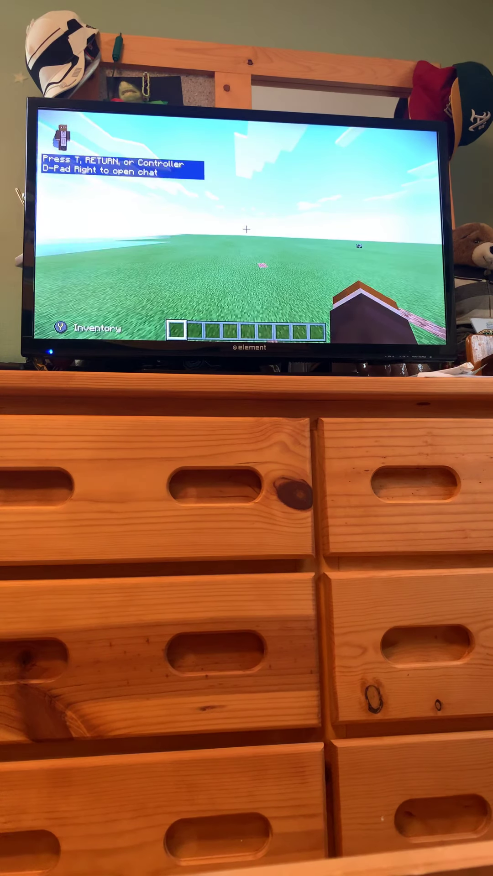